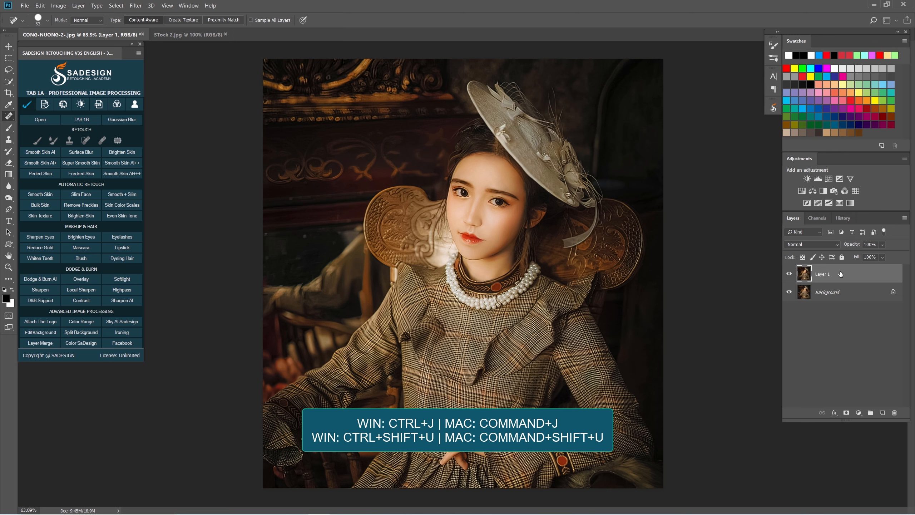
Desaturate the duplicated portrait layer and soften it with a Gaussian Blur of 1 pixel radius.
key(ctrl+shift+u)
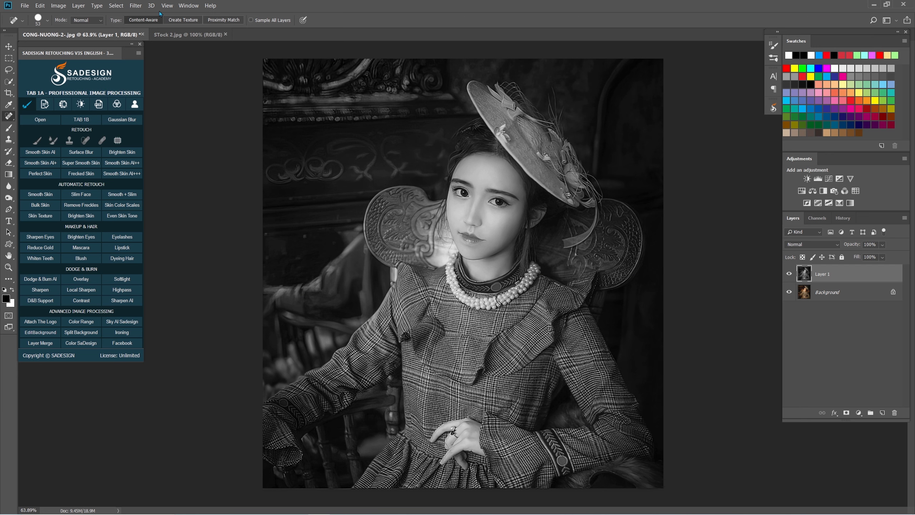
click(141, 6)
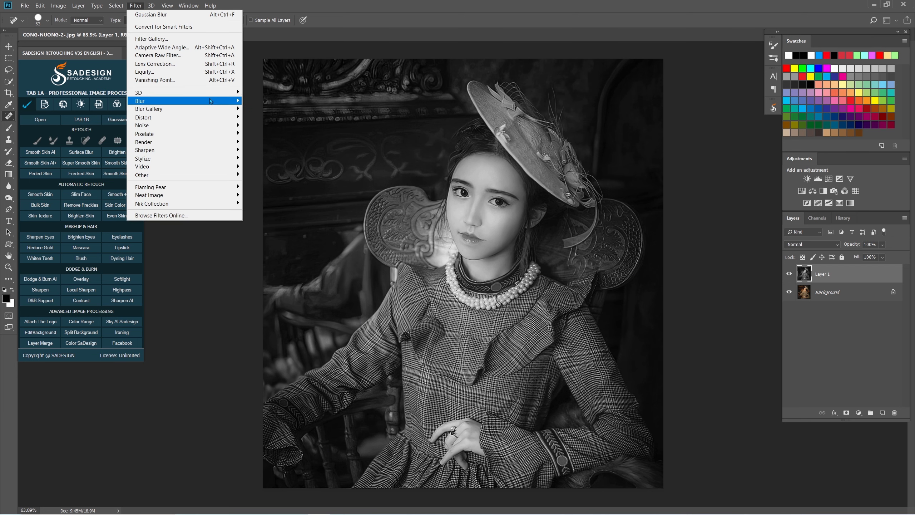
mouse_move(212, 104)
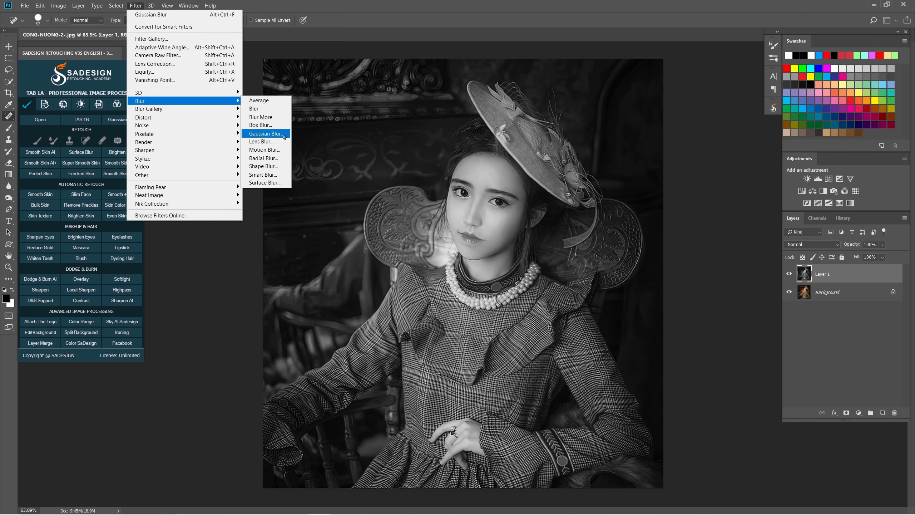
click(266, 133)
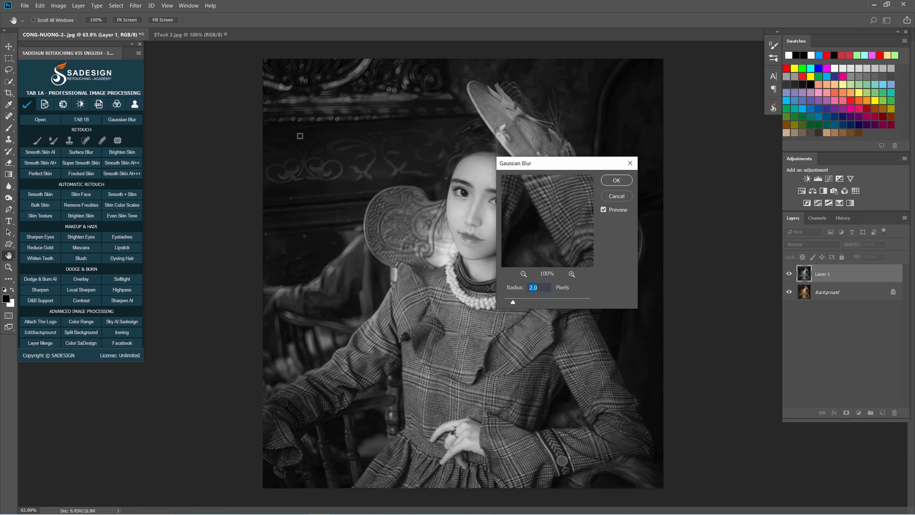
text(1)
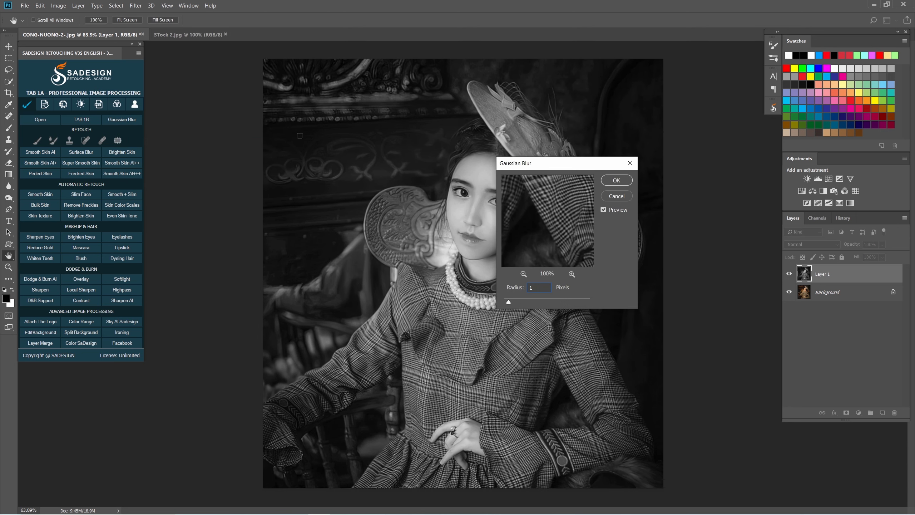
key(Return)
key(j)
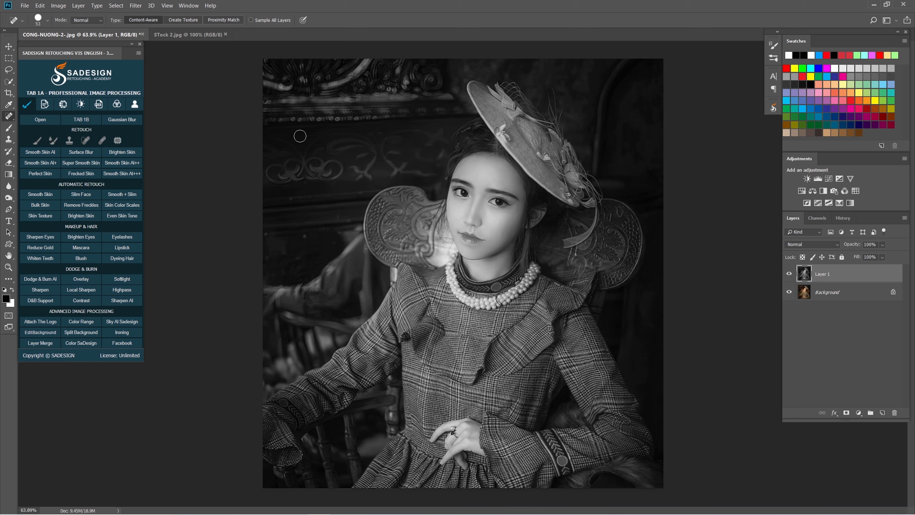
Apply the Film Grain filter to the desaturated layer with Grain 3, Highlight Area 5 and Intensity 0.
click(136, 5)
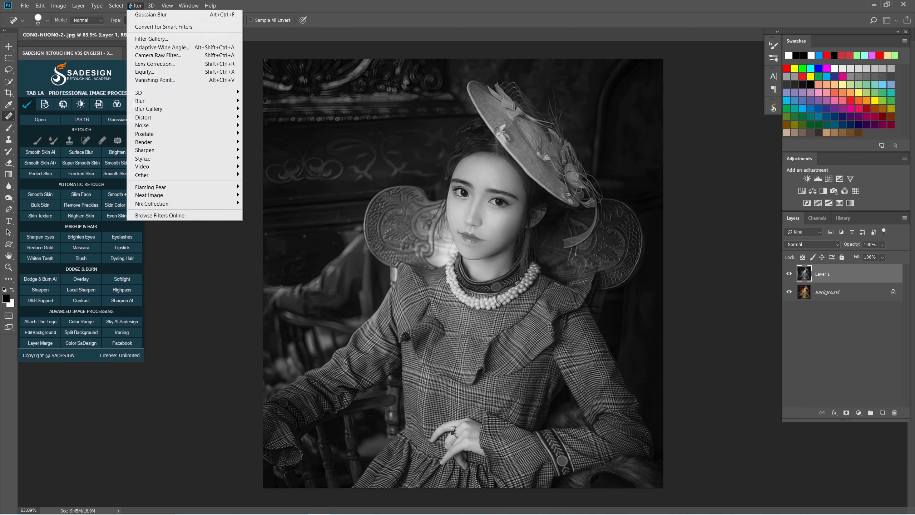
click(212, 40)
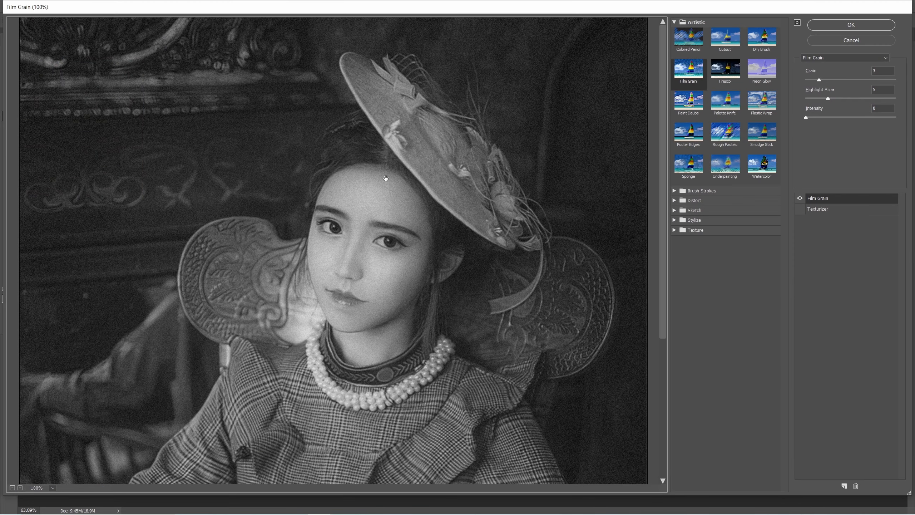
click(688, 24)
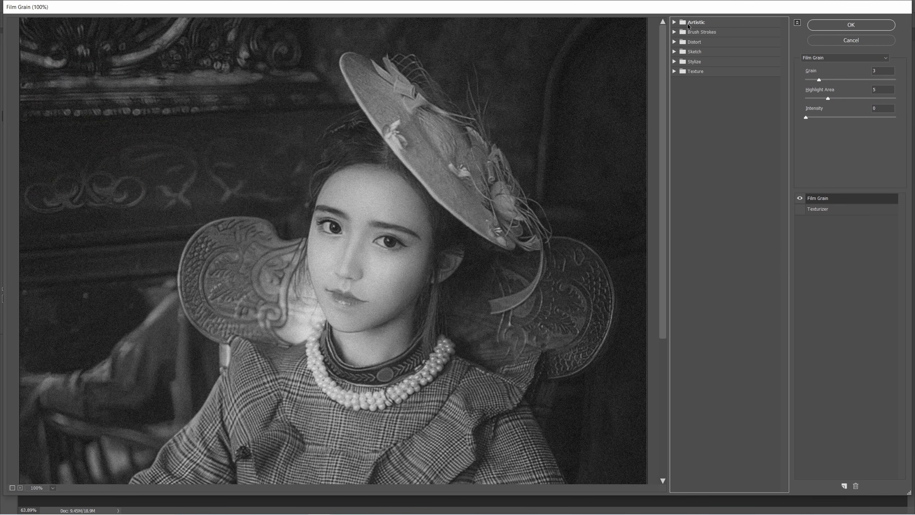
click(688, 24)
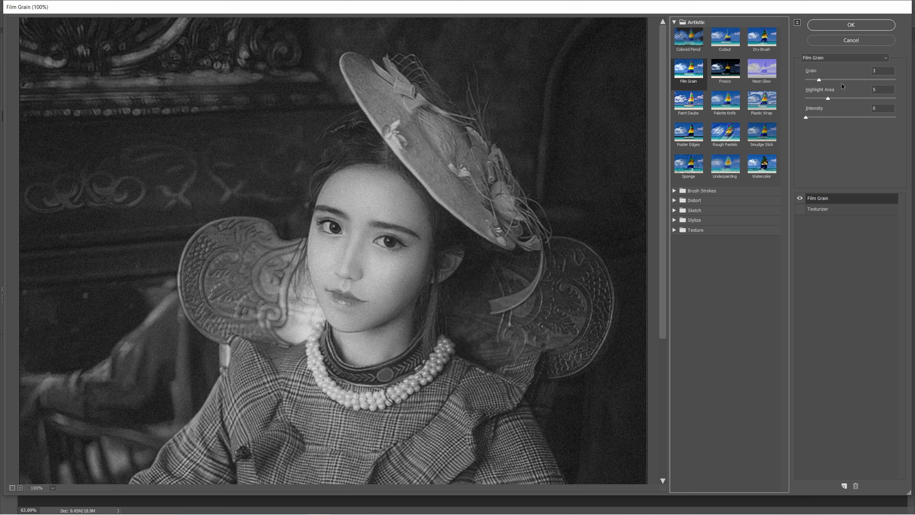
click(836, 27)
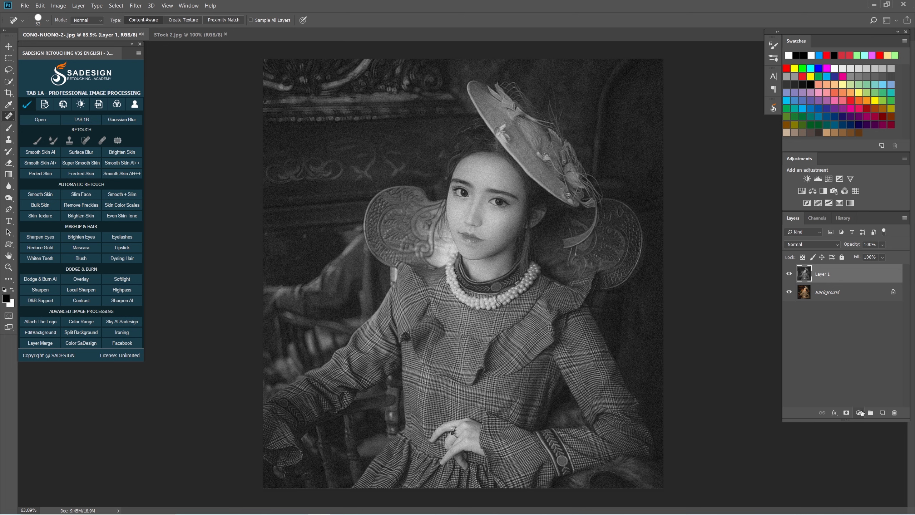
Add a Photo Filter adjustment layer using Warming Filter (85) at 30% density.
click(859, 412)
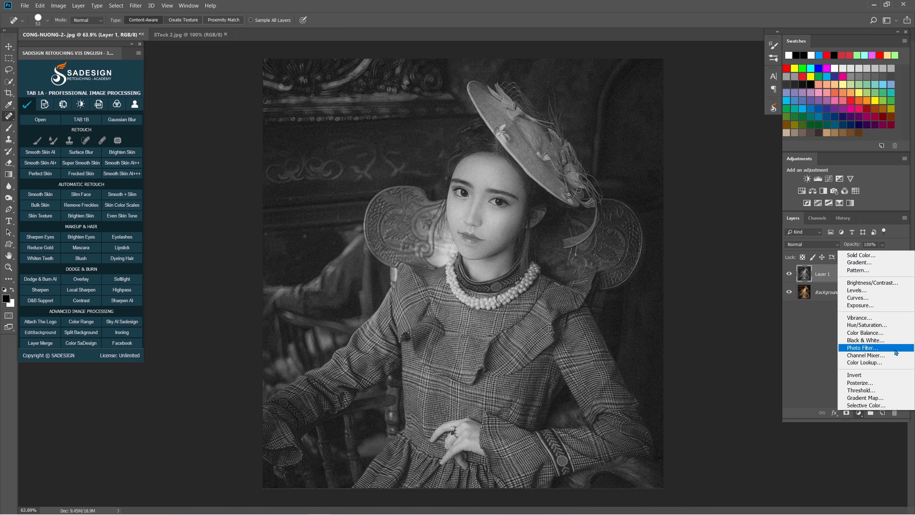
click(896, 349)
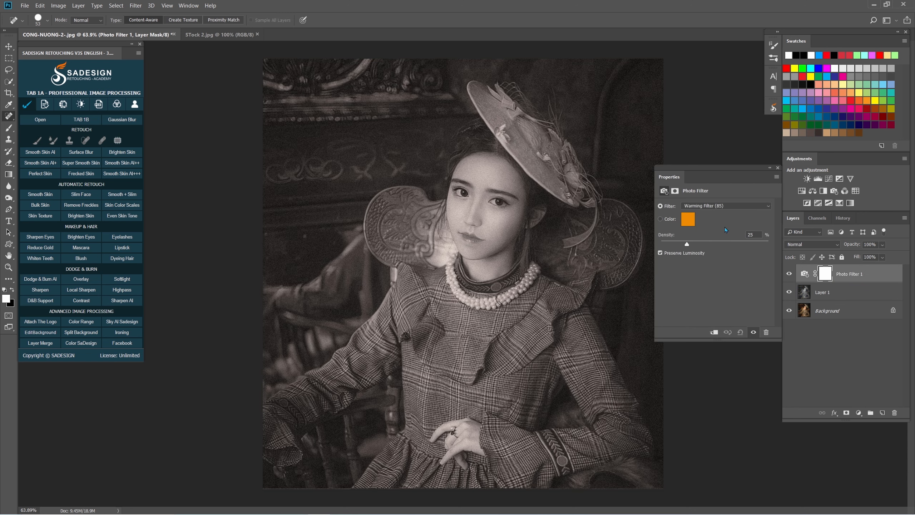
click(722, 207)
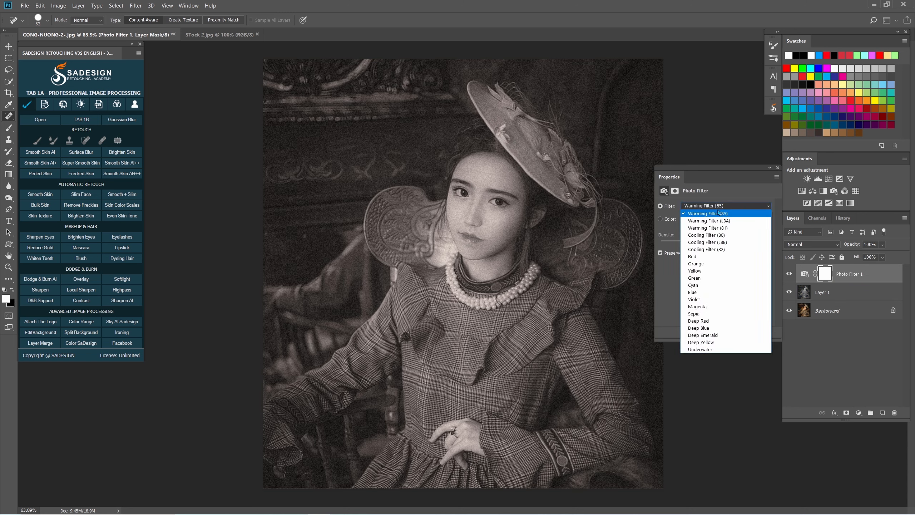
click(737, 215)
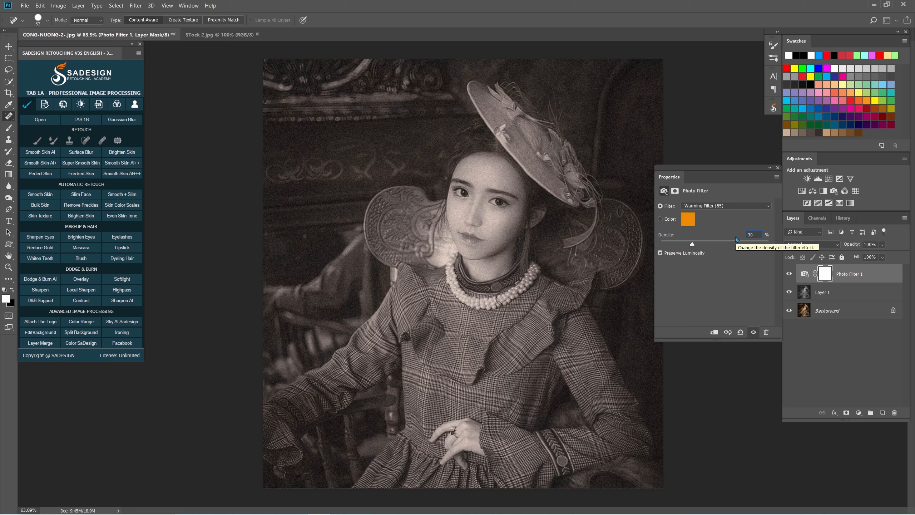
click(778, 168)
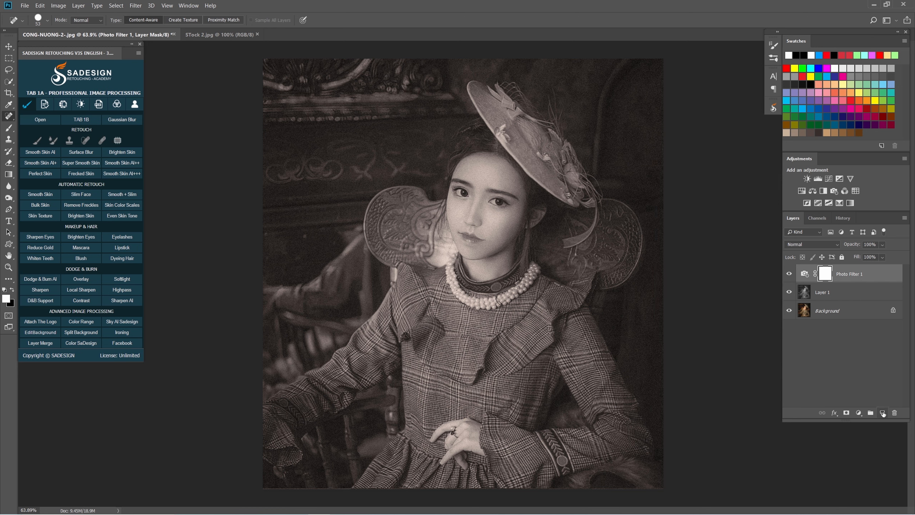
Create a new layer above the photo filter adjustment and render black-and-white Clouds on it.
click(882, 413)
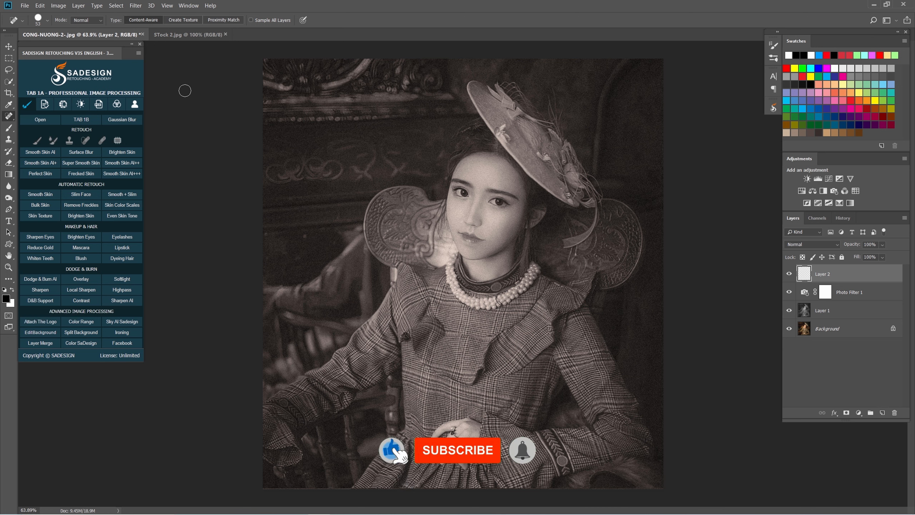
click(136, 6)
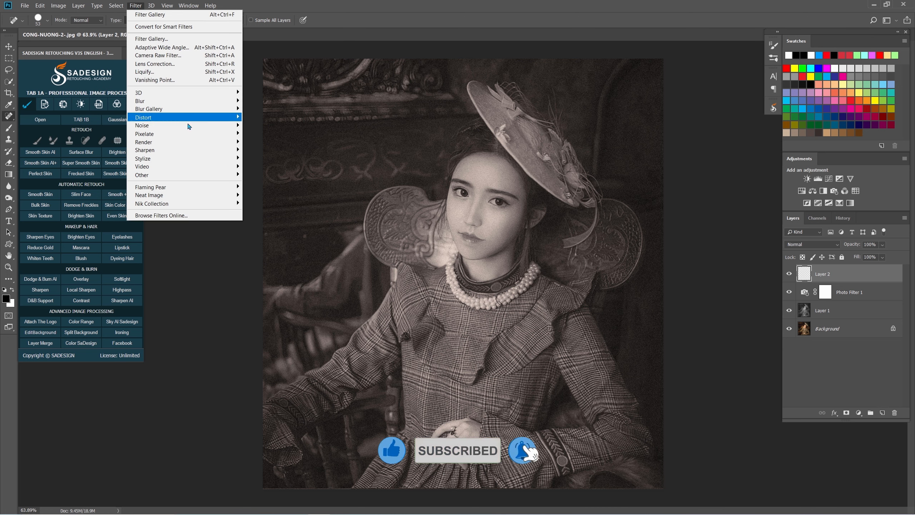
mouse_move(209, 142)
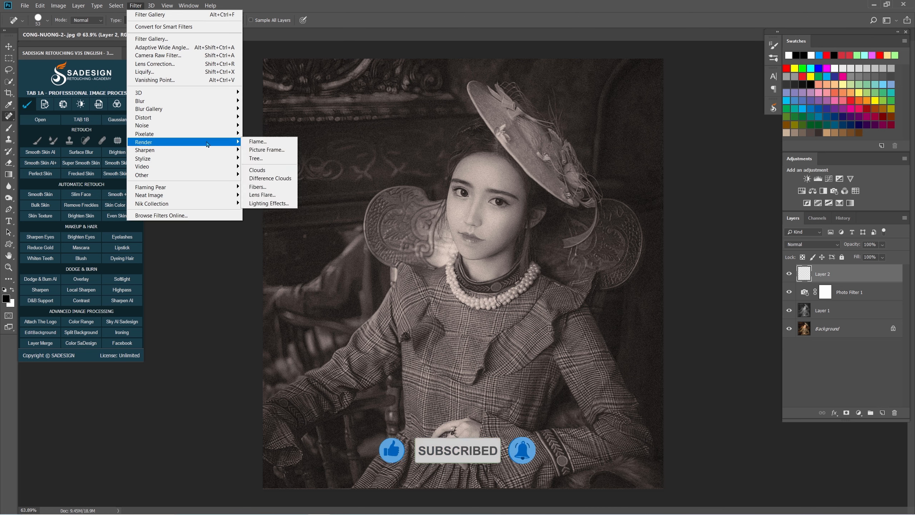
click(289, 172)
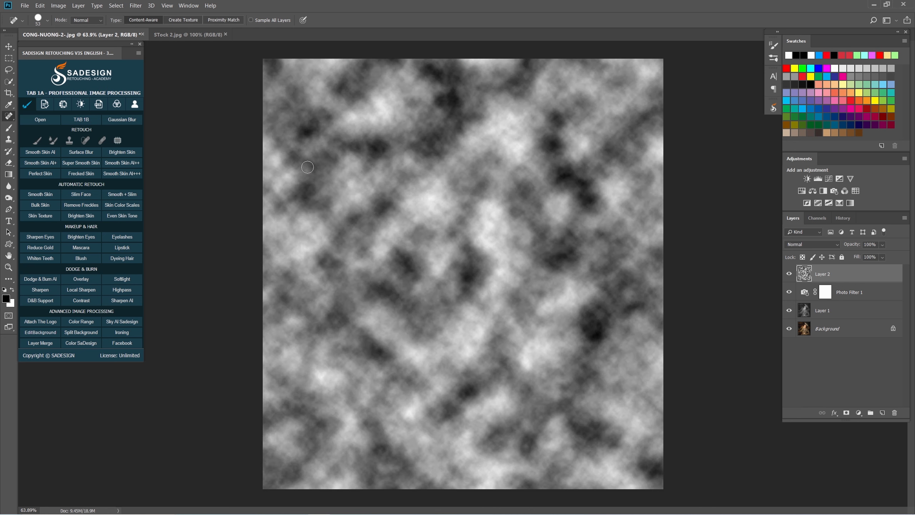
Blend the clouds layer in Soft Light mode at 41% opacity.
click(807, 245)
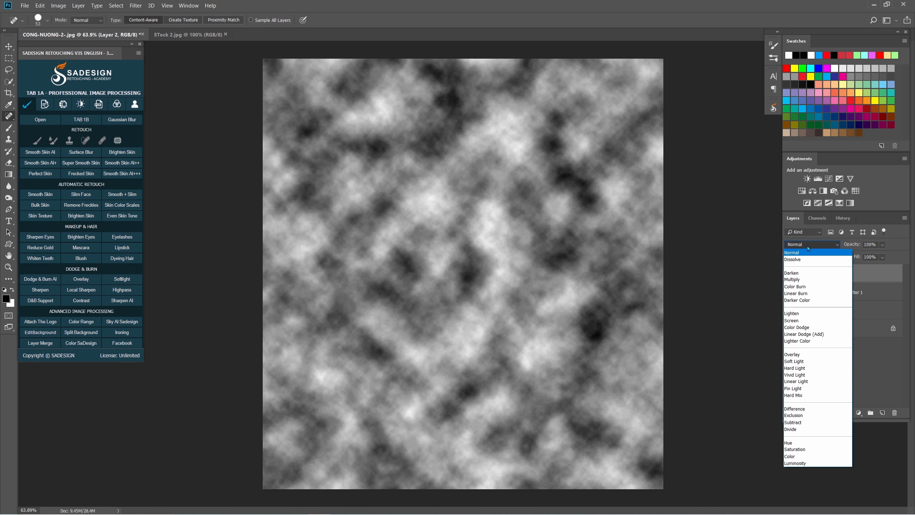
click(826, 360)
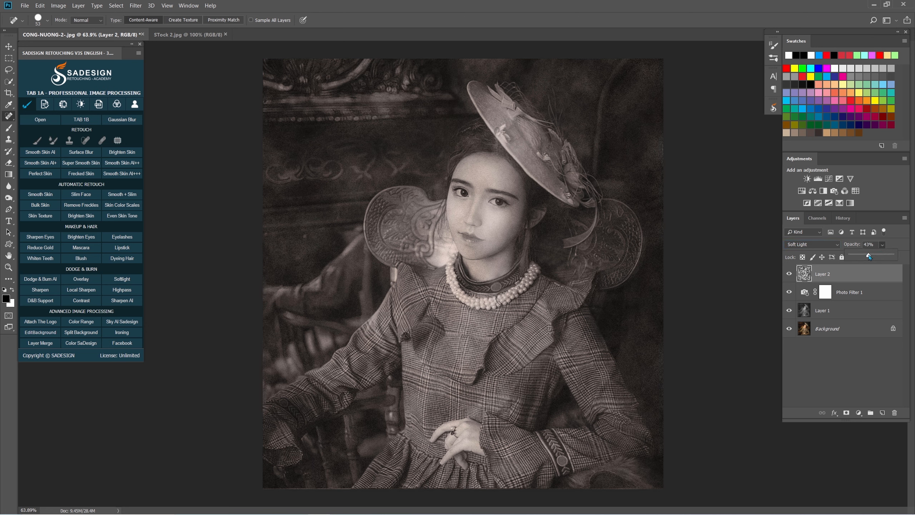
drag(869, 255, 867, 256)
Copy the entire scratch texture from STock 2.jpg and paste it into the portrait document as a new layer.
click(202, 34)
key(ctrl+a)
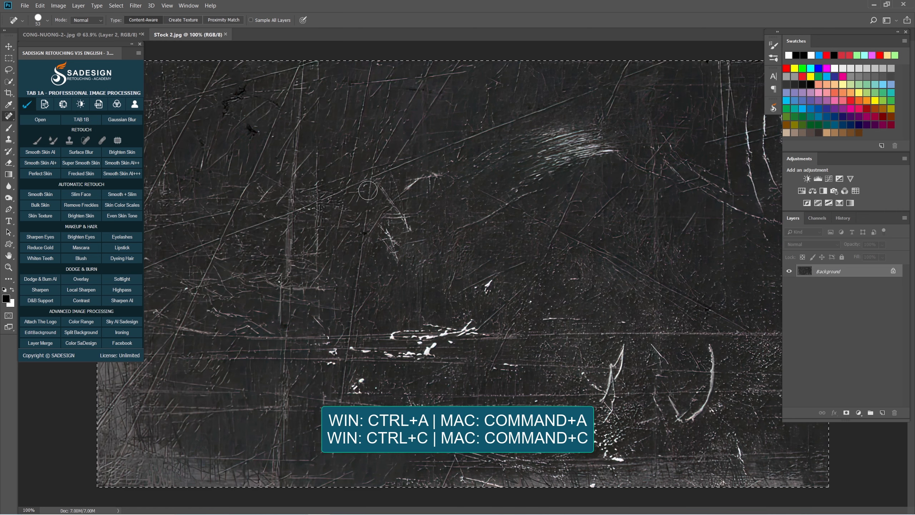
key(ctrl+c)
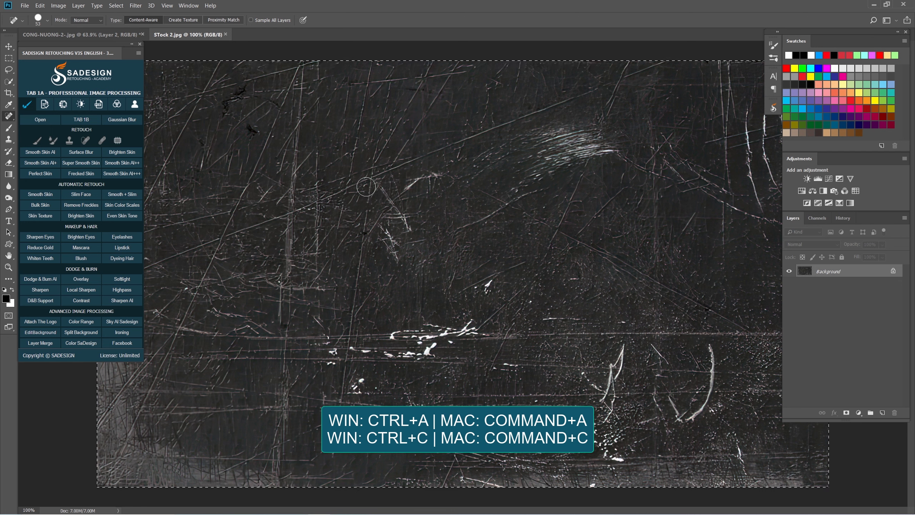
click(95, 34)
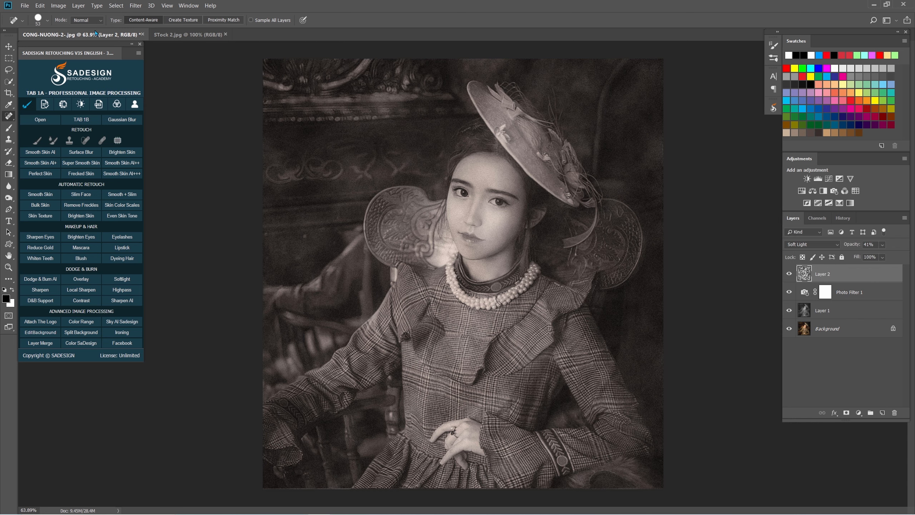
key(ctrl+v)
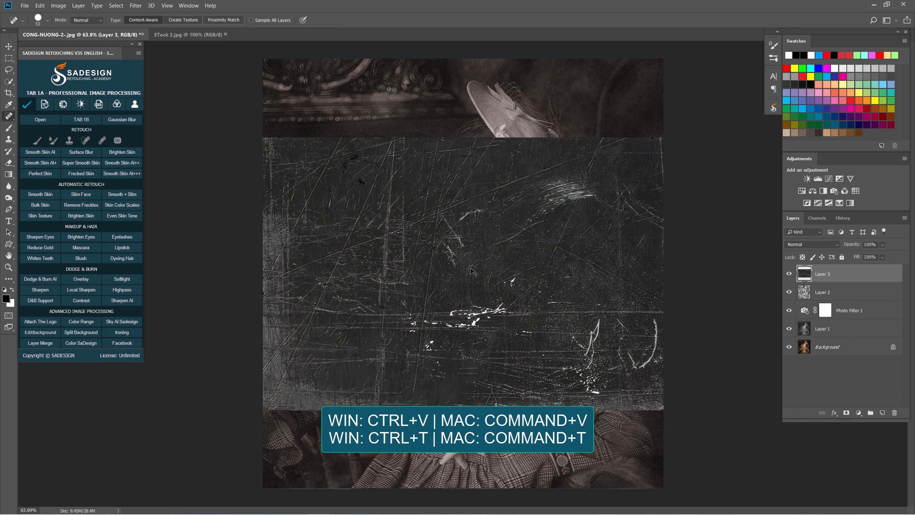
Scale the scratch texture to about 168% and shift it horizontally to X 1384 px so it covers the whole portrait.
key(ctrl+t)
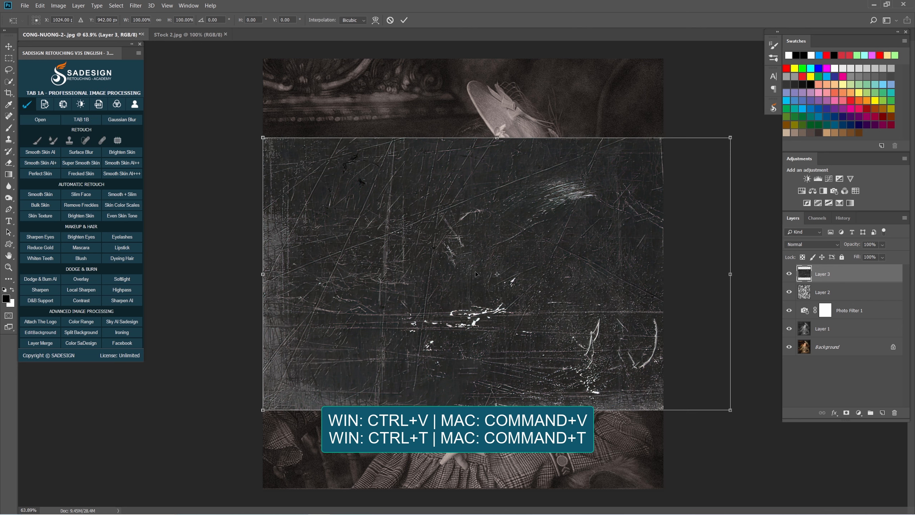
scroll(475, 274, down, 4)
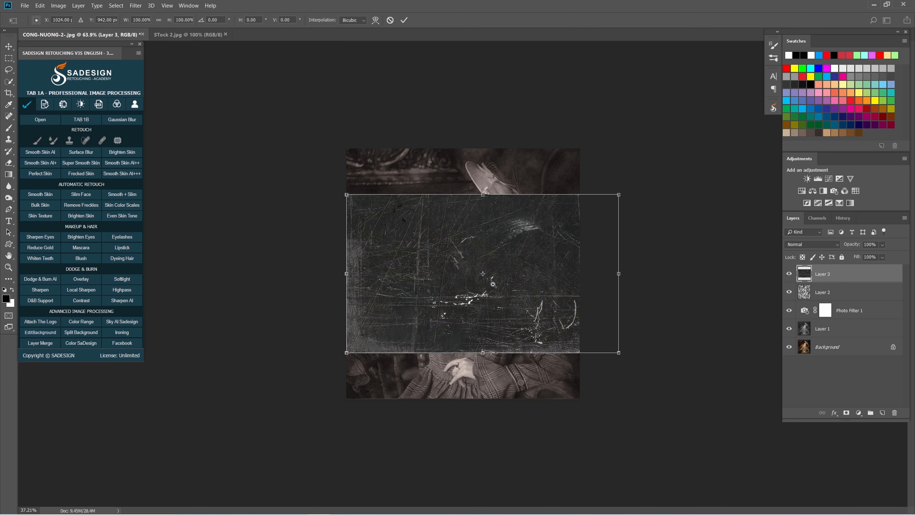
drag(619, 352, 711, 406)
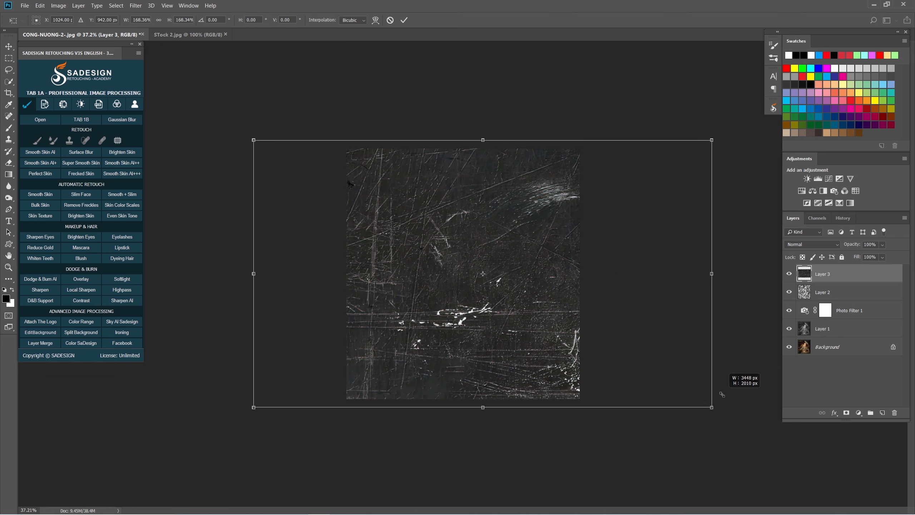
drag(508, 343, 556, 340)
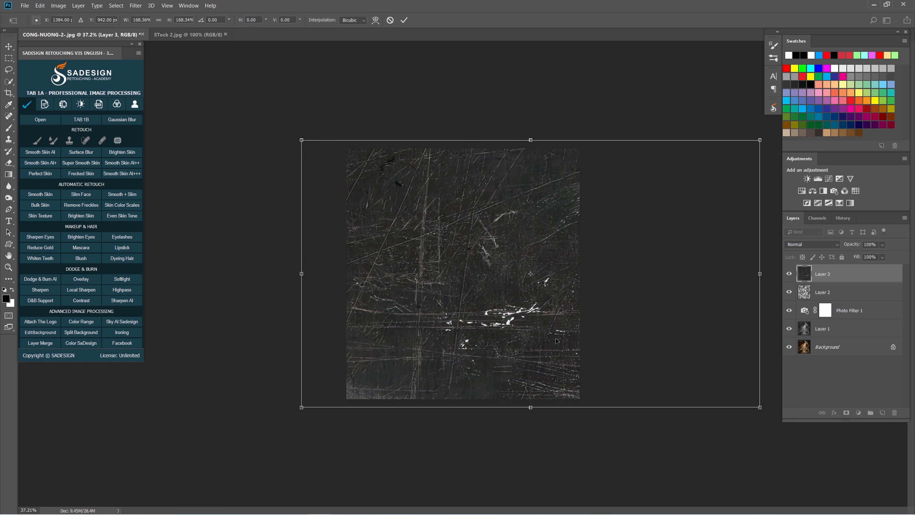
key(Return)
key(j)
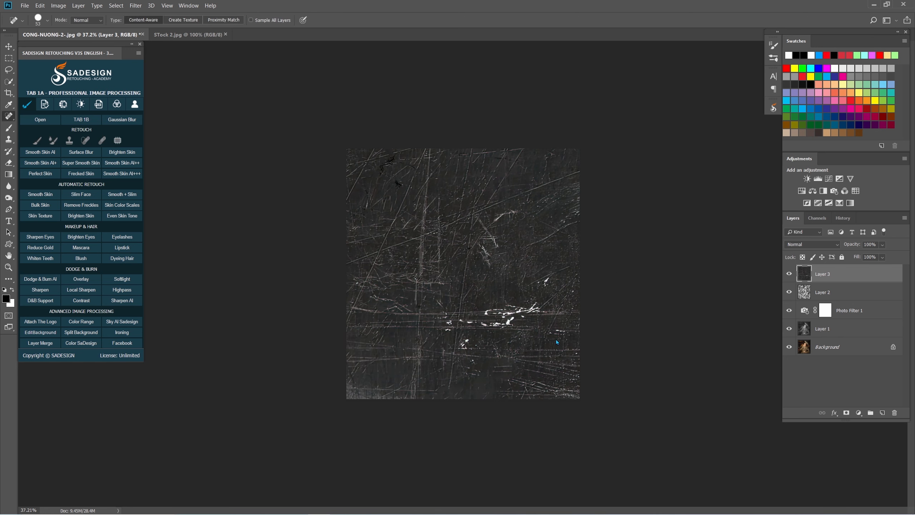
Blend the scratch texture layer in Screen mode at 42% opacity.
scroll(556, 339, up, 3)
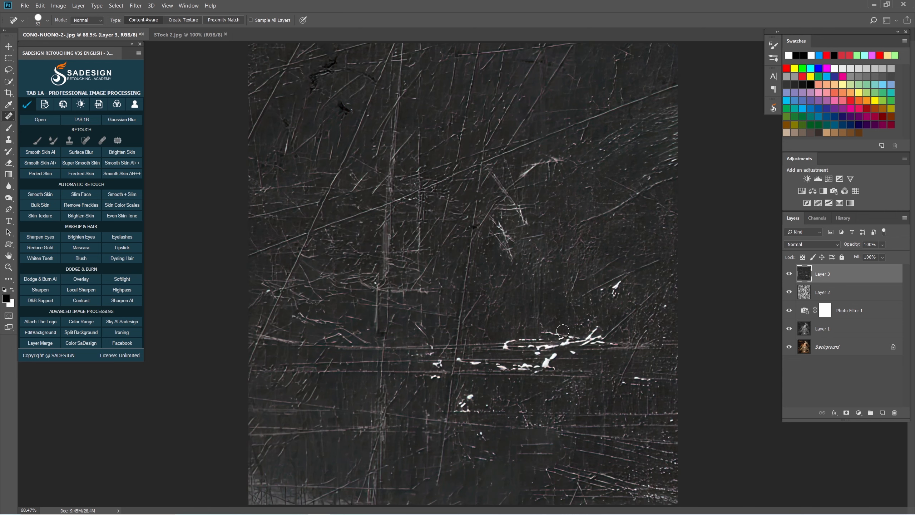
click(806, 245)
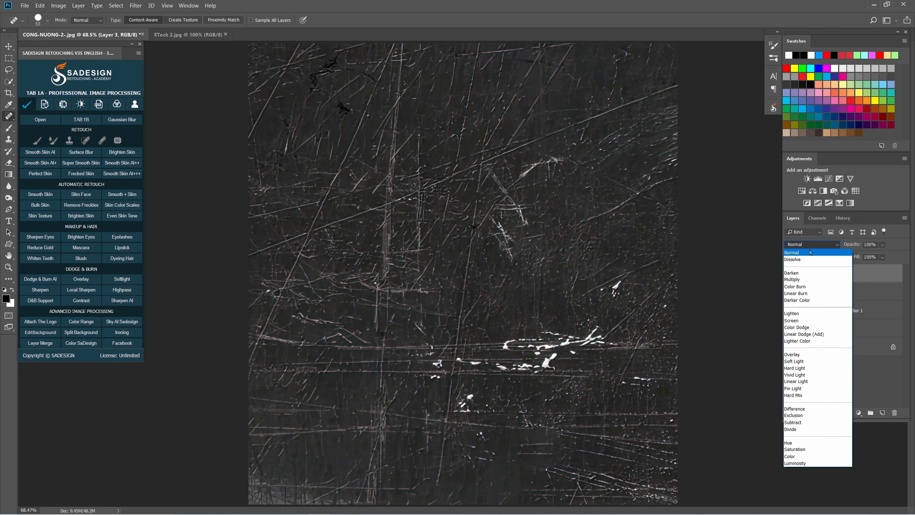
click(834, 321)
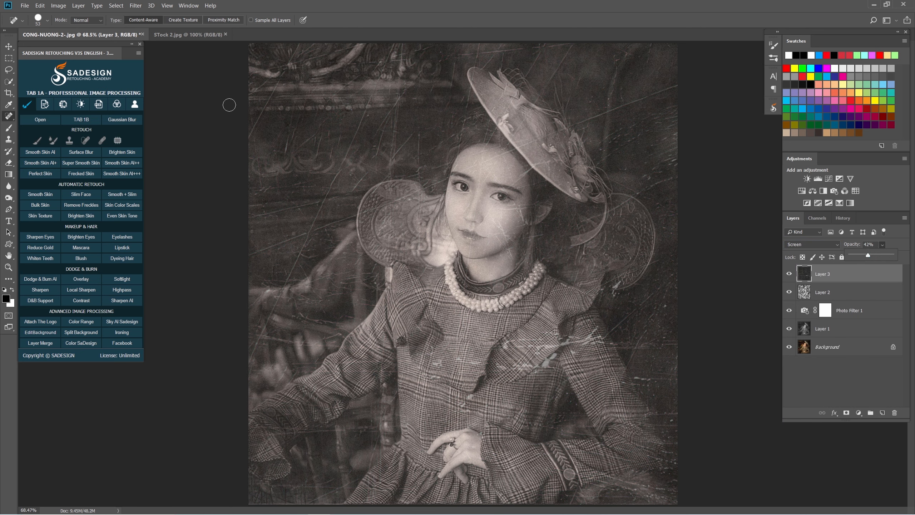
Soften the scratch texture layer with a Gaussian Blur of 2 pixels radius.
click(132, 5)
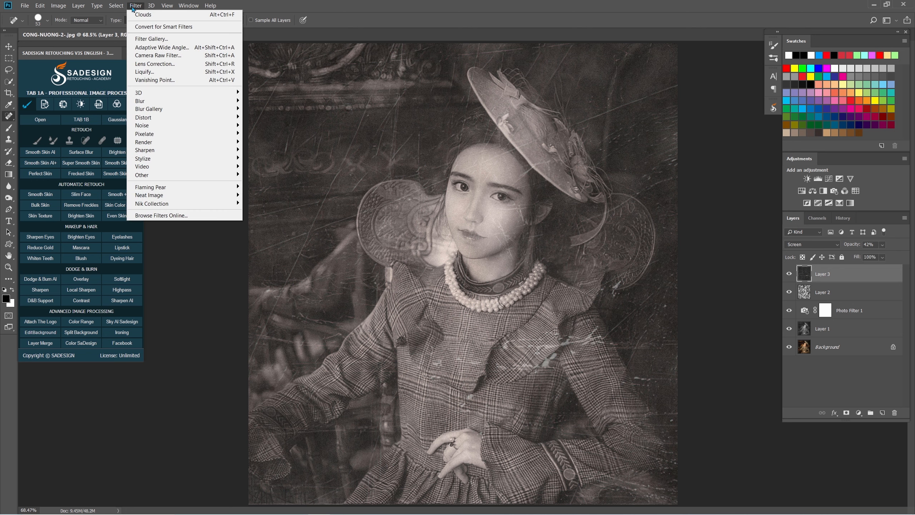
mouse_move(175, 101)
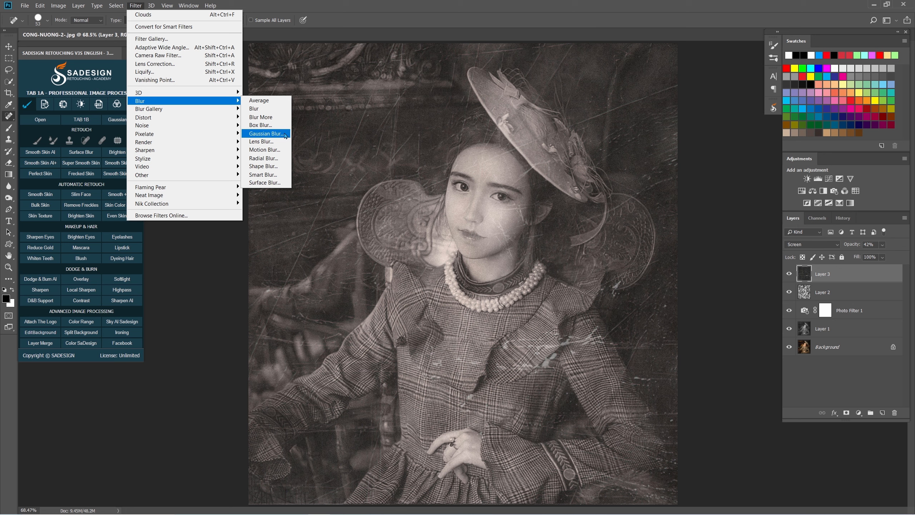
click(266, 133)
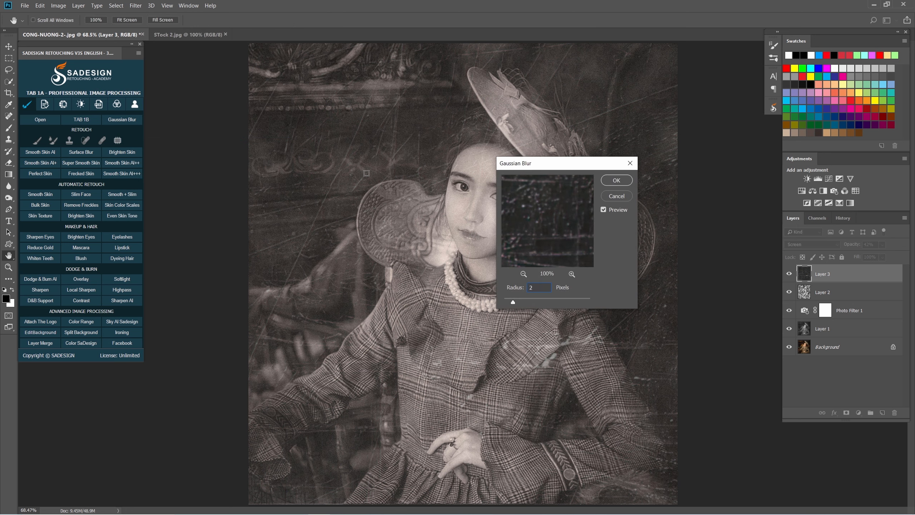
key(Return)
key(j)
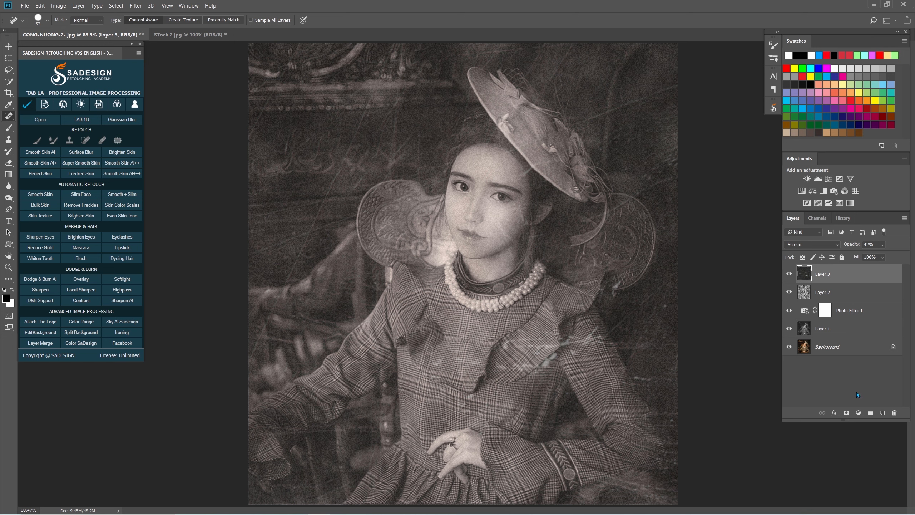
Add a new layer above the scratch texture, fill it with white and set its blend mode to Linear Burn.
click(882, 412)
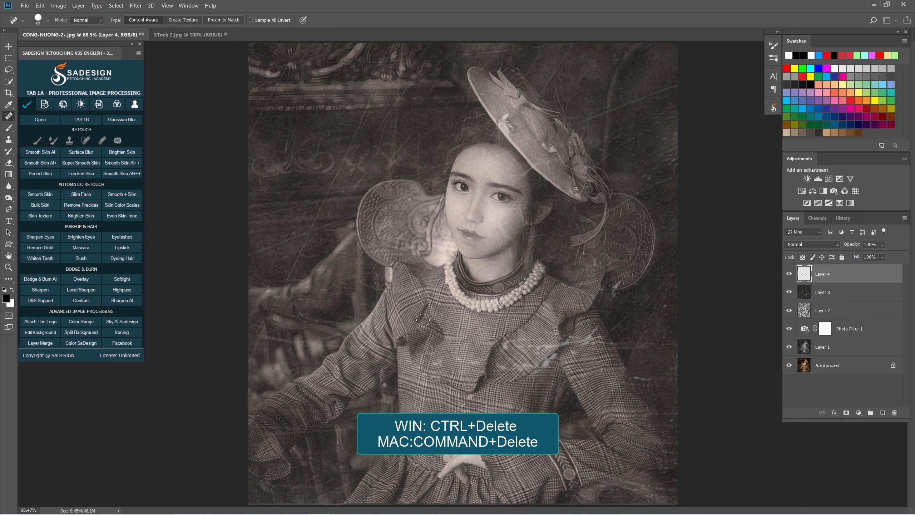
key(ctrl+Delete)
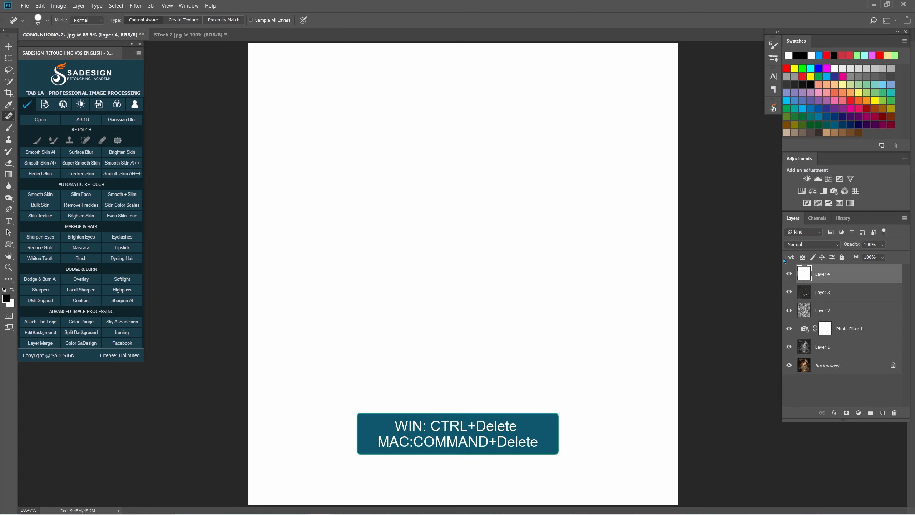
click(800, 245)
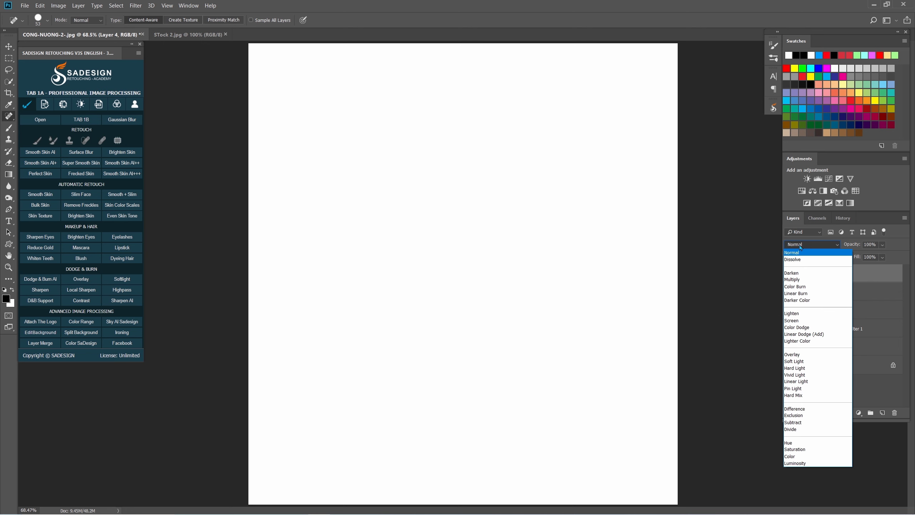
click(799, 293)
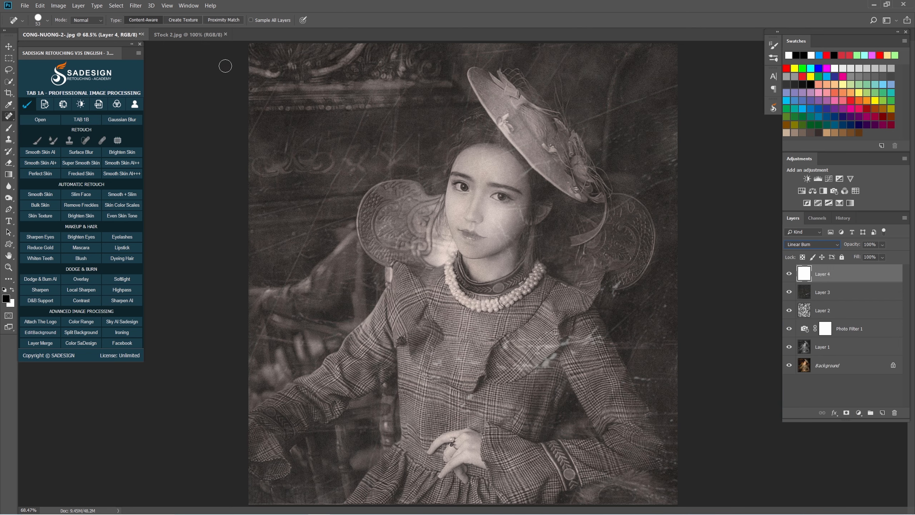
Apply the Texturizer filter to the white layer with Canvas texture, 100% scaling, relief 3 and Bottom Left light.
click(135, 6)
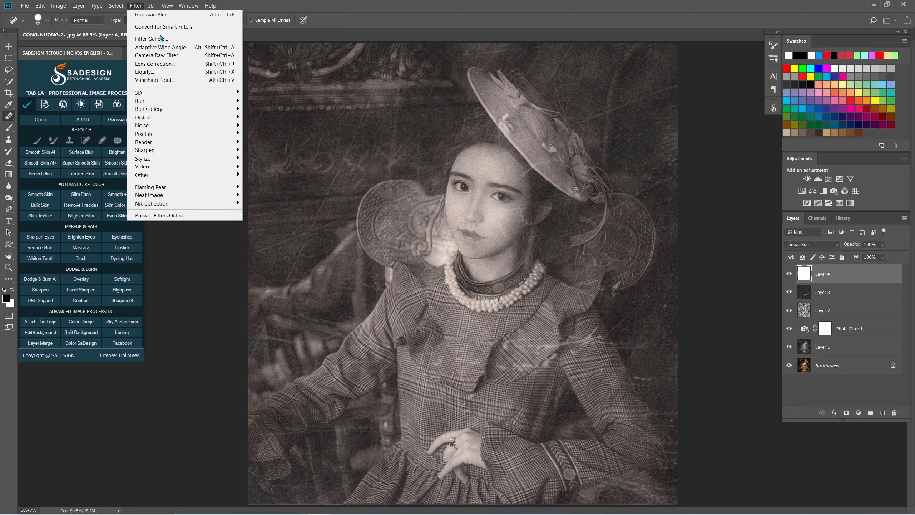
click(202, 40)
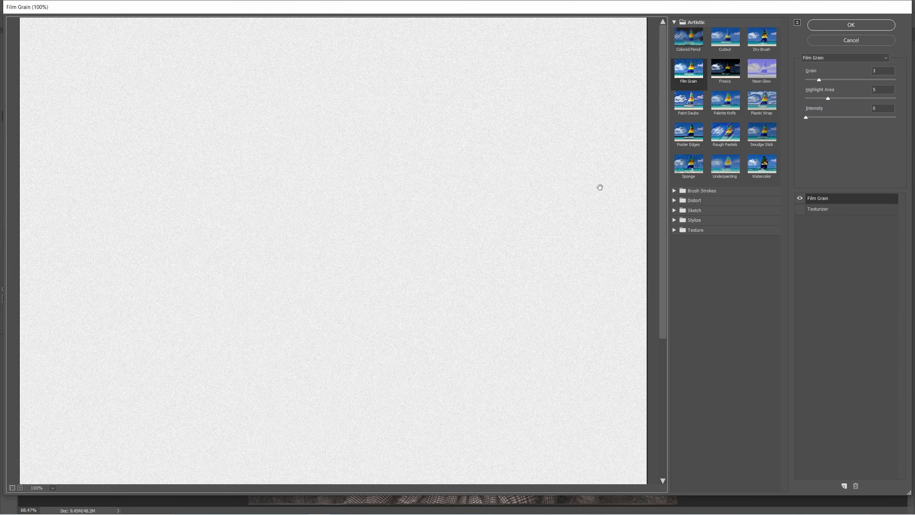
click(674, 230)
click(768, 282)
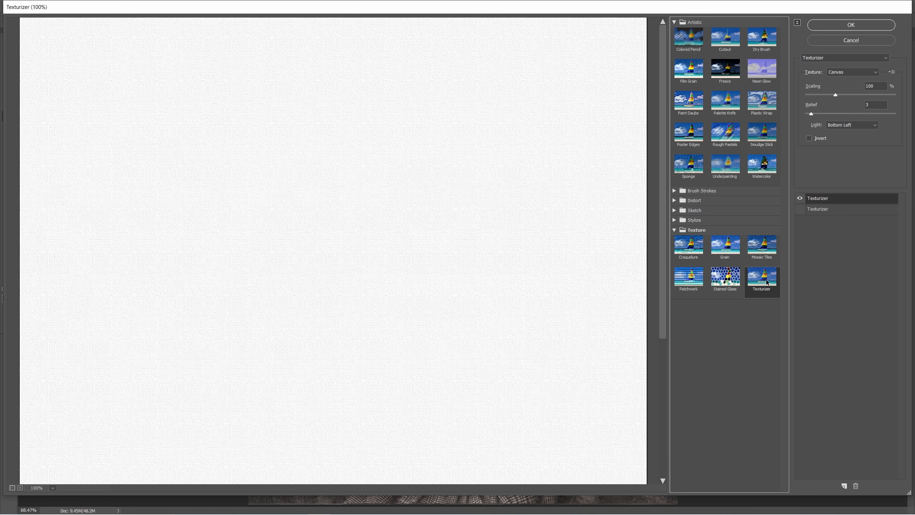
click(838, 25)
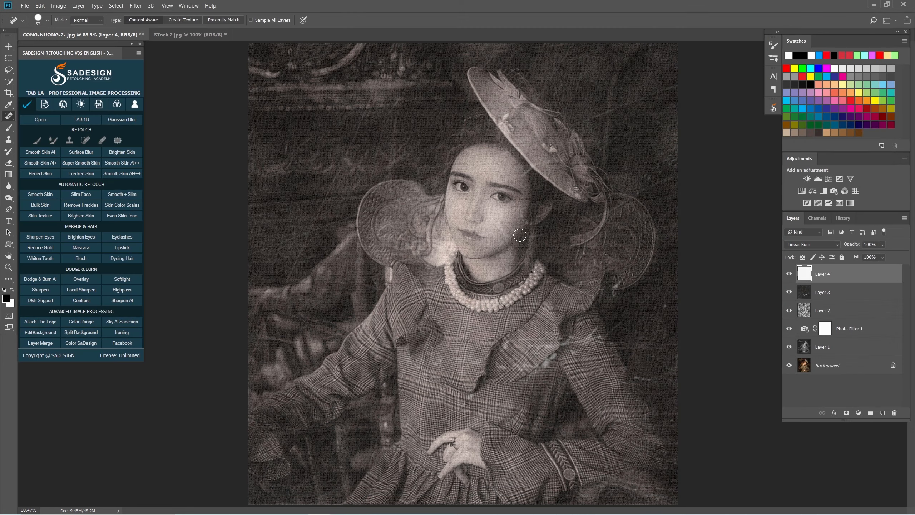
Reduce the canvas texture layer's opacity to 67%.
scroll(501, 215, up, 5)
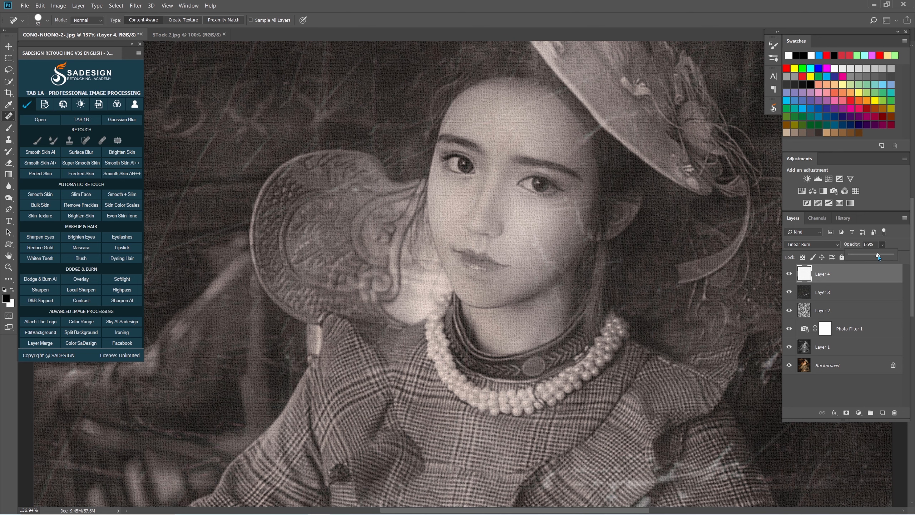
drag(878, 256, 879, 256)
key(ctrl+0)
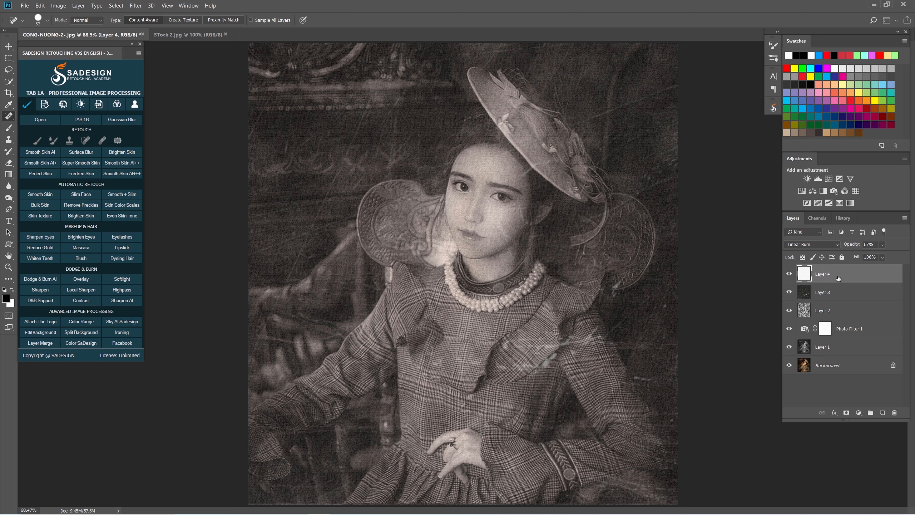
Group all layers above the Background and toggle the group's visibility to compare the portrait before and after the effect.
key(ctrl+alt+a)
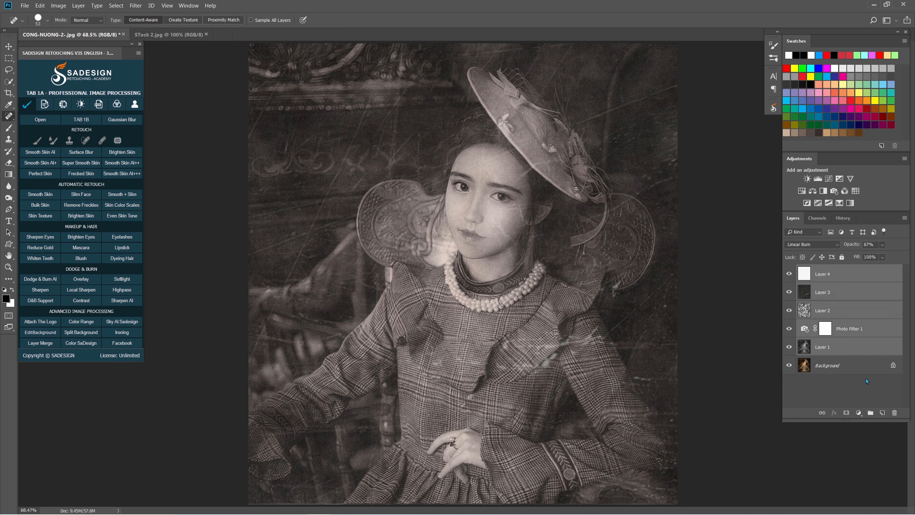
click(870, 412)
click(788, 269)
scroll(469, 207, up, 7)
click(791, 271)
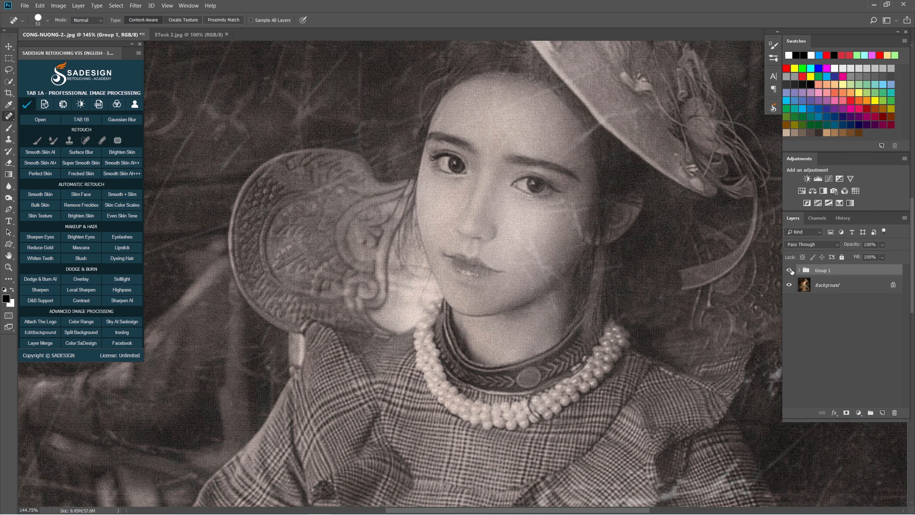